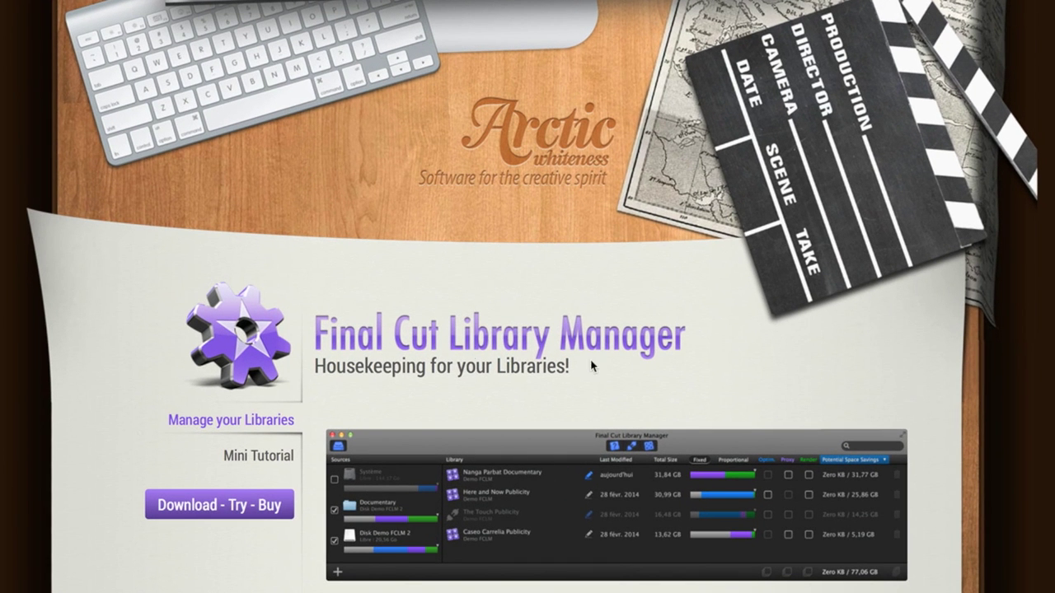
Skim the product's feature list, then switch to Final Cut Library Manager.
{"action": "scroll", "coordinate": [710, 369], "scroll_direction": "down", "scroll_amount": 6}
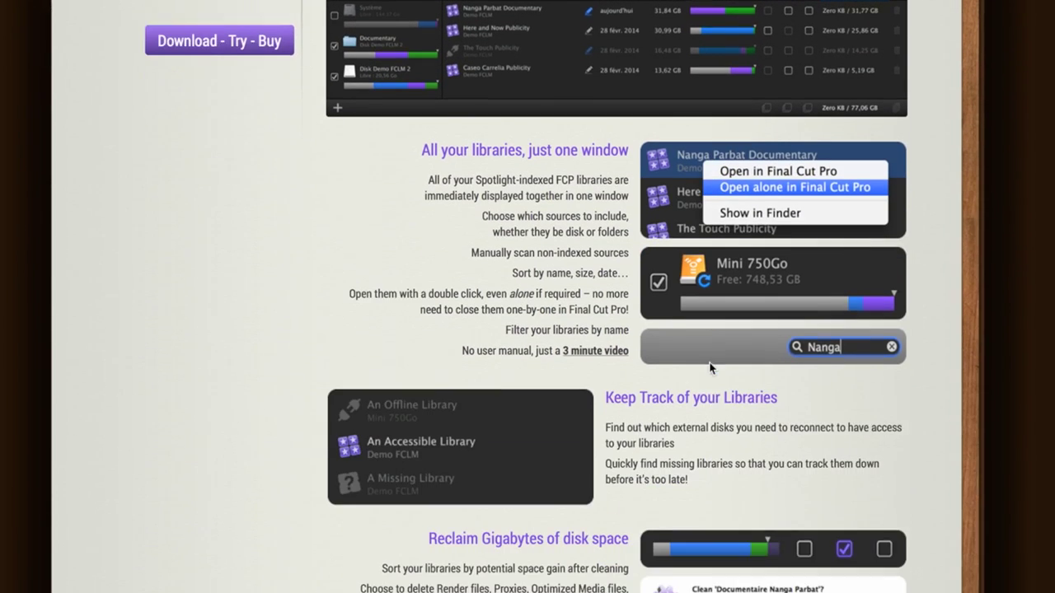
{"action": "scroll", "coordinate": [710, 363], "scroll_direction": "up", "scroll_amount": 4}
{"action": "scroll", "coordinate": [710, 363], "scroll_direction": "up", "scroll_amount": 4}
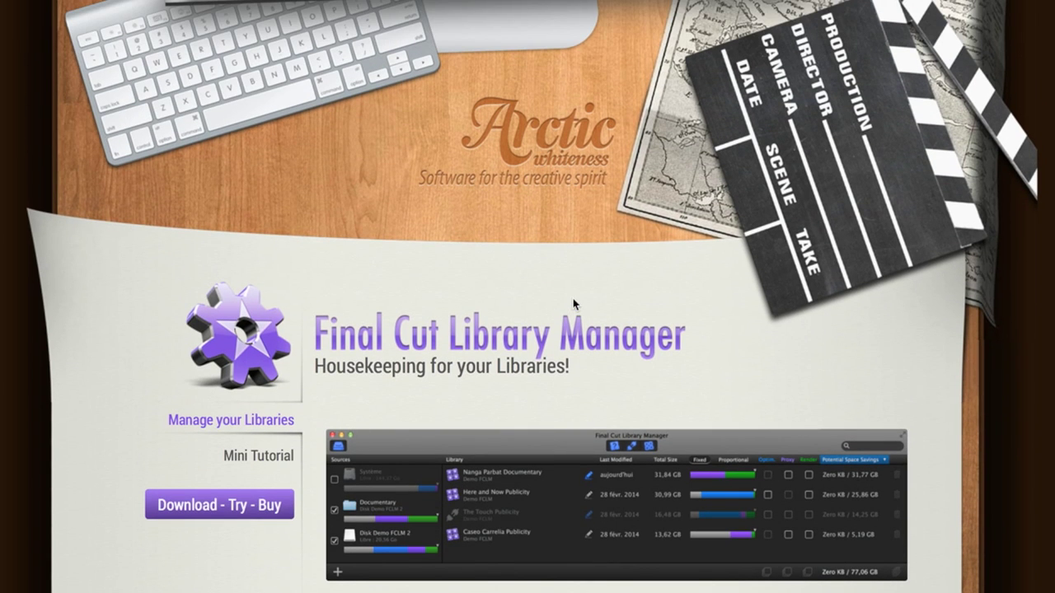
{"action": "key", "text": "super+Tab"}
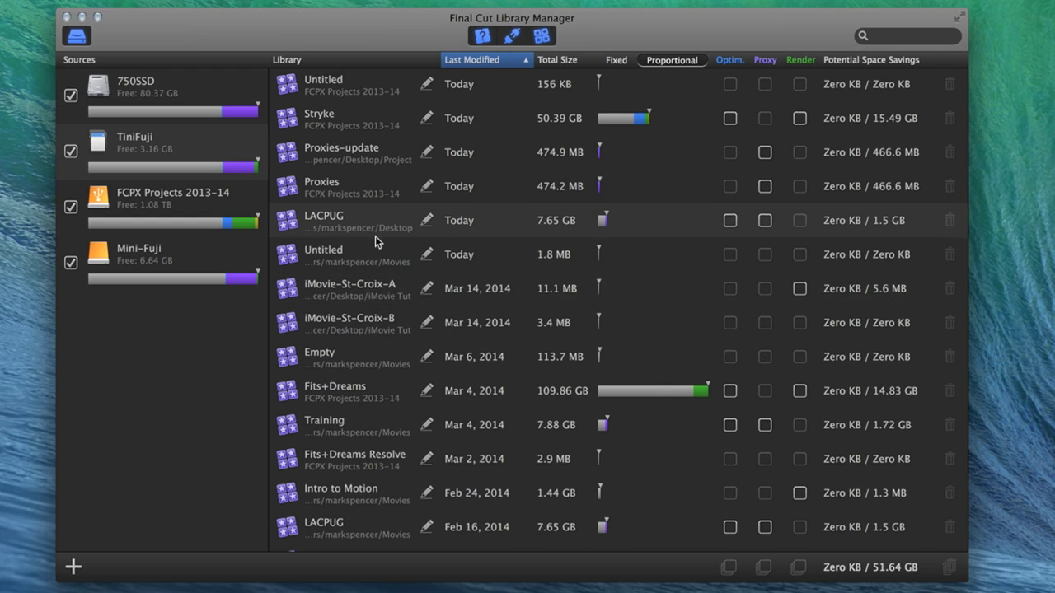
Select LACPUG to reveal its drive, then highlight the 750SSD and TiniFuji drives' libraries.
{"action": "scroll", "coordinate": [375, 237], "scroll_direction": "down", "scroll_amount": 5}
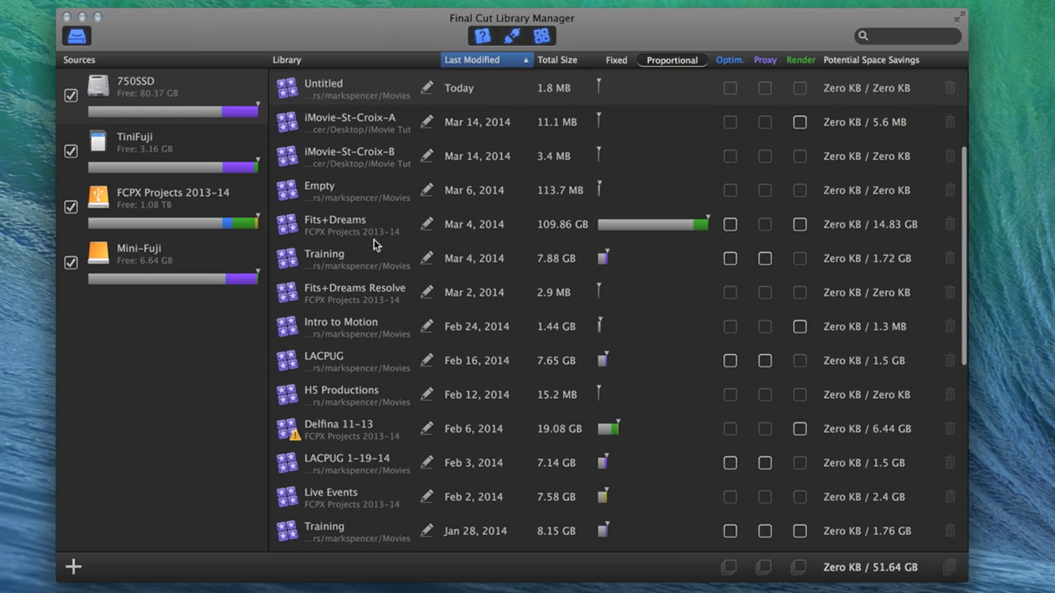
{"action": "left_click", "coordinate": [330, 363]}
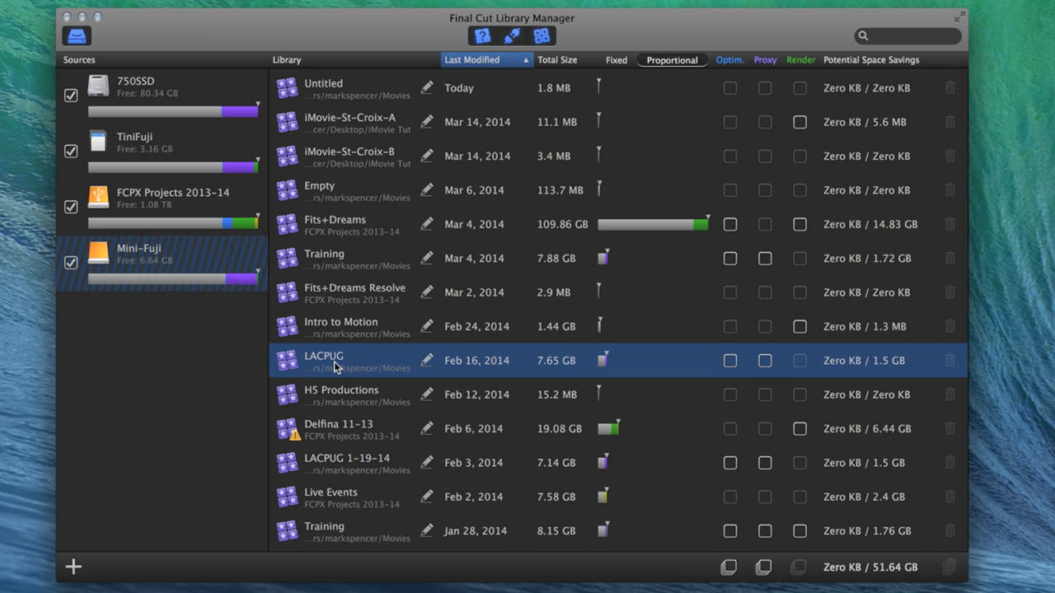
{"action": "scroll", "coordinate": [334, 361], "scroll_direction": "down", "scroll_amount": 2}
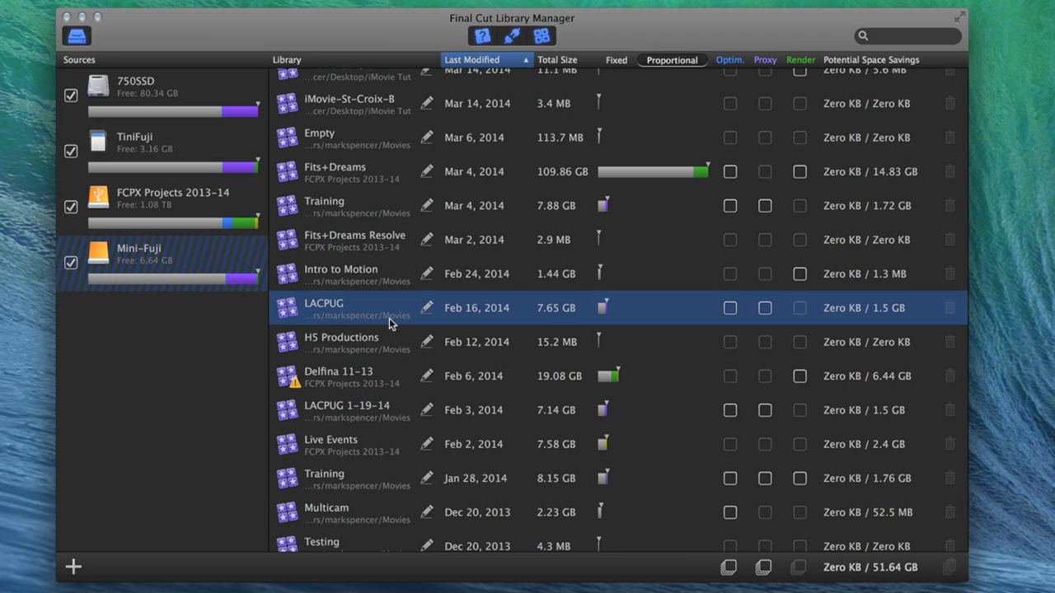
{"action": "scroll", "coordinate": [390, 318], "scroll_direction": "up", "scroll_amount": 8}
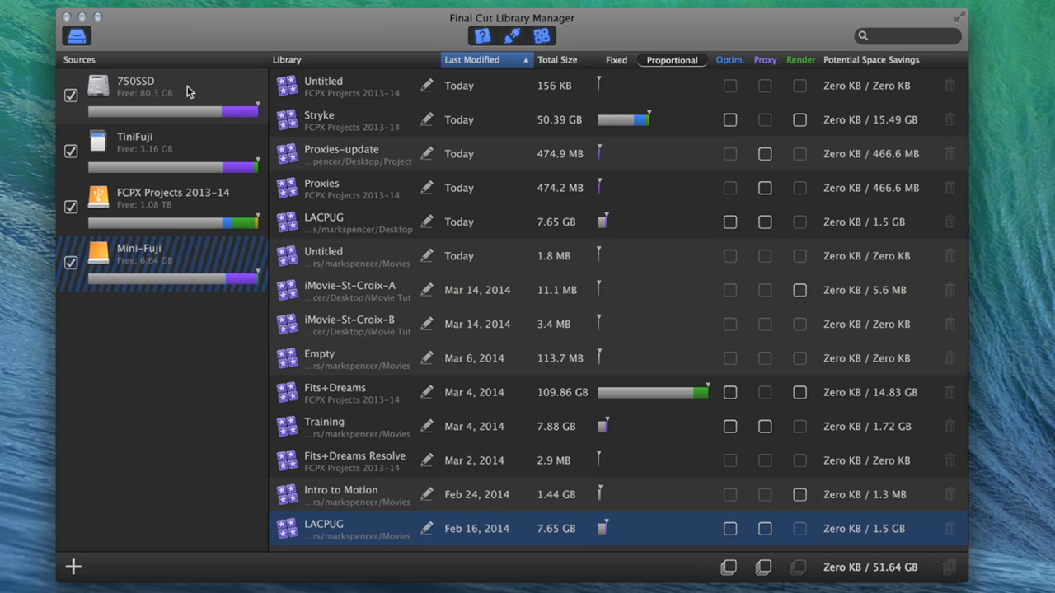
{"action": "left_click", "coordinate": [187, 87]}
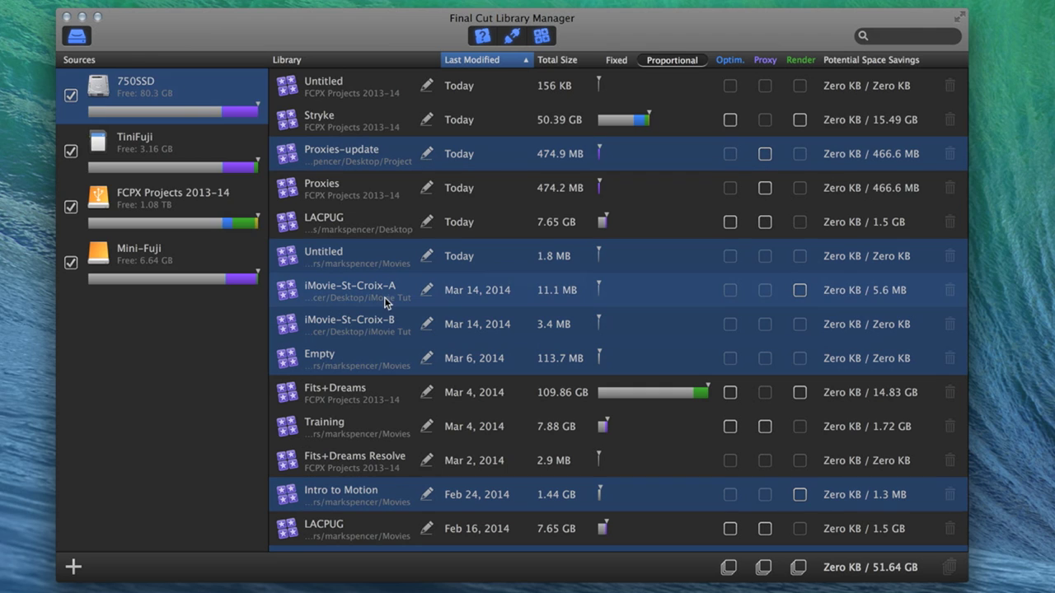
{"action": "left_click", "coordinate": [202, 147]}
Highlight the Mini-Fuji drive's libraries, then clear the drive highlighting.
{"action": "left_click", "coordinate": [197, 263]}
{"action": "scroll", "coordinate": [280, 264], "scroll_direction": "down", "scroll_amount": 2}
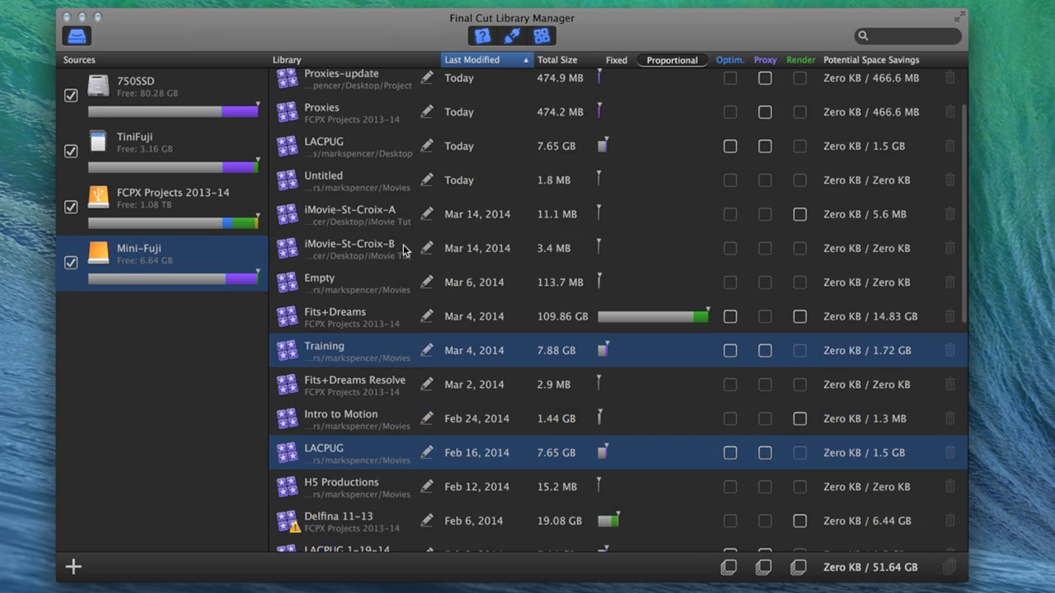
{"action": "left_click", "coordinate": [198, 342]}
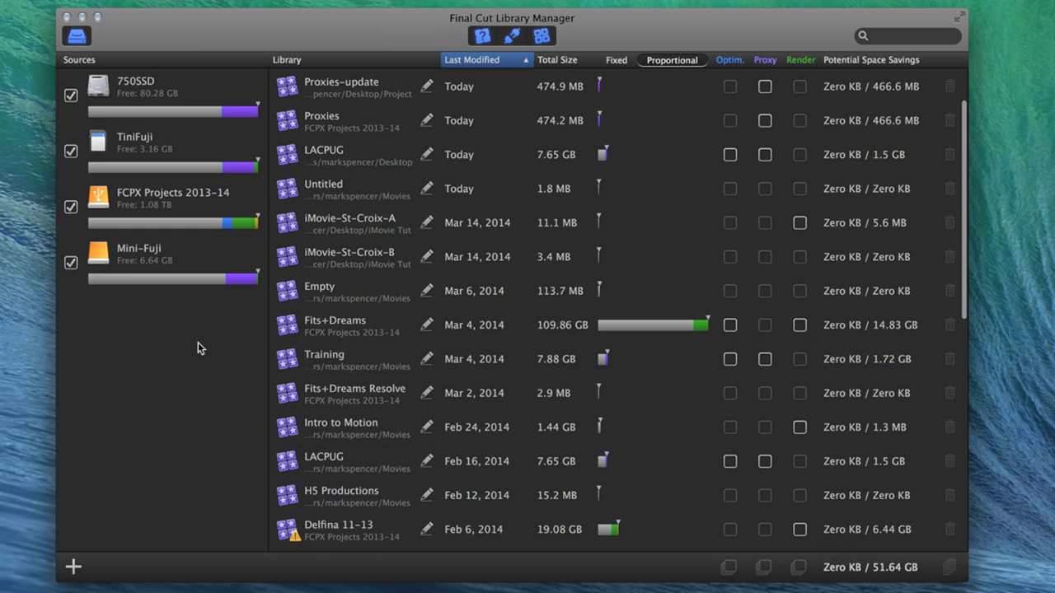
Try sorting by library name and total size, ending sorted by last modified date.
{"action": "left_click", "coordinate": [365, 64]}
{"action": "left_click", "coordinate": [465, 61]}
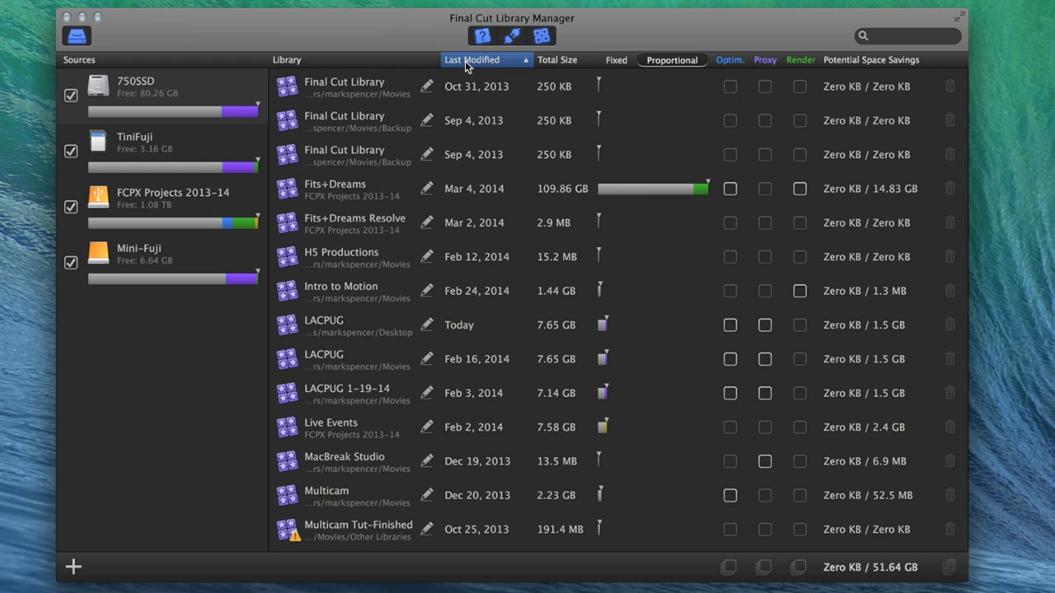
{"action": "left_click", "coordinate": [548, 61]}
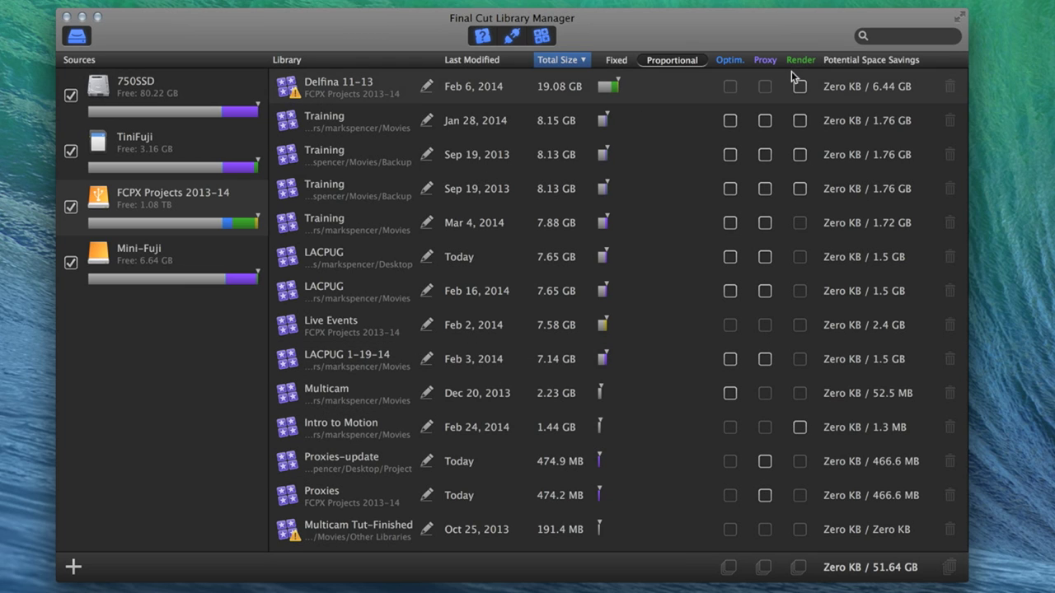
{"action": "scroll", "coordinate": [729, 179], "scroll_direction": "down", "scroll_amount": 10}
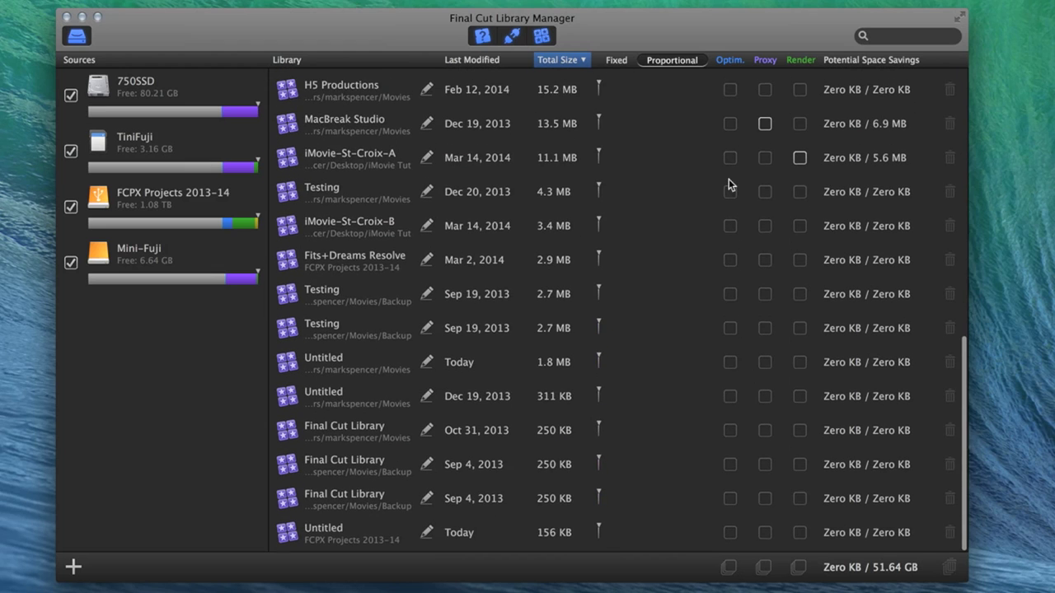
{"action": "scroll", "coordinate": [729, 179], "scroll_direction": "up", "scroll_amount": 10}
{"action": "scroll", "coordinate": [729, 179], "scroll_direction": "up", "scroll_amount": 2}
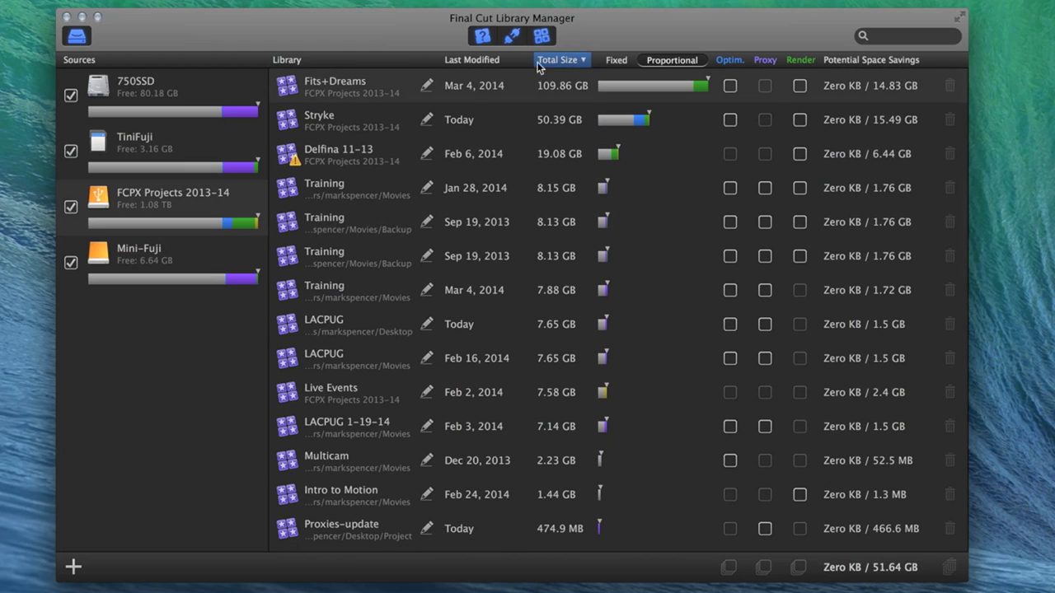
{"action": "left_click", "coordinate": [495, 59]}
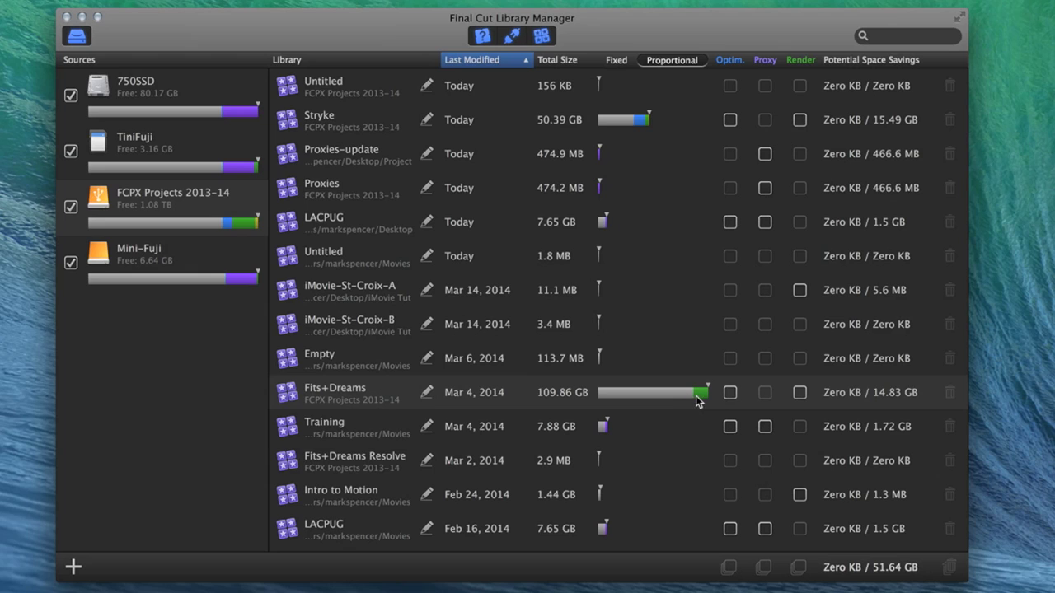
{"action": "left_click", "coordinate": [799, 393]}
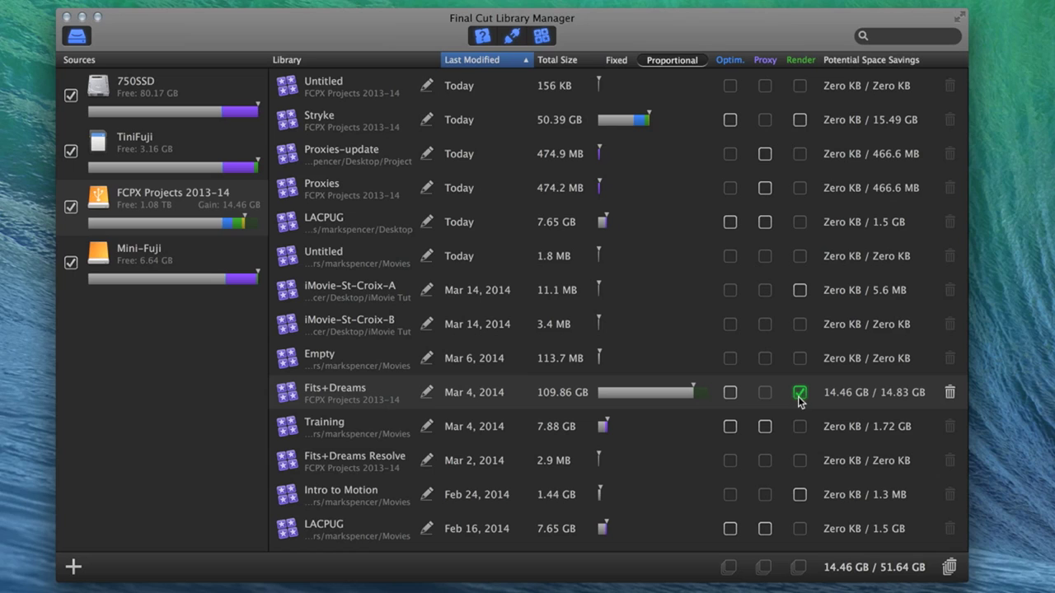
{"action": "left_click", "coordinate": [950, 567]}
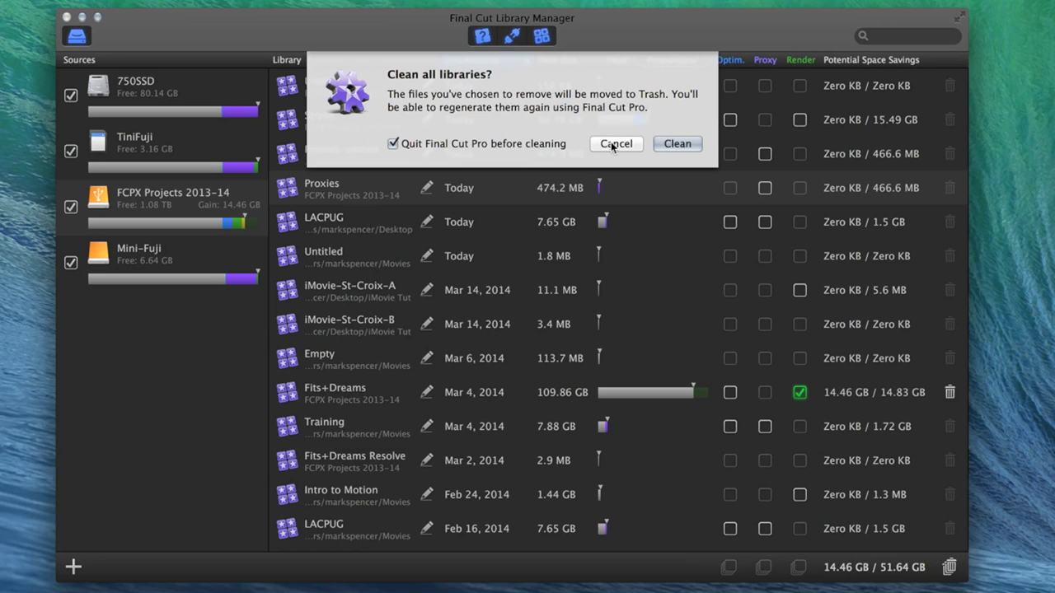
{"action": "left_click", "coordinate": [611, 143]}
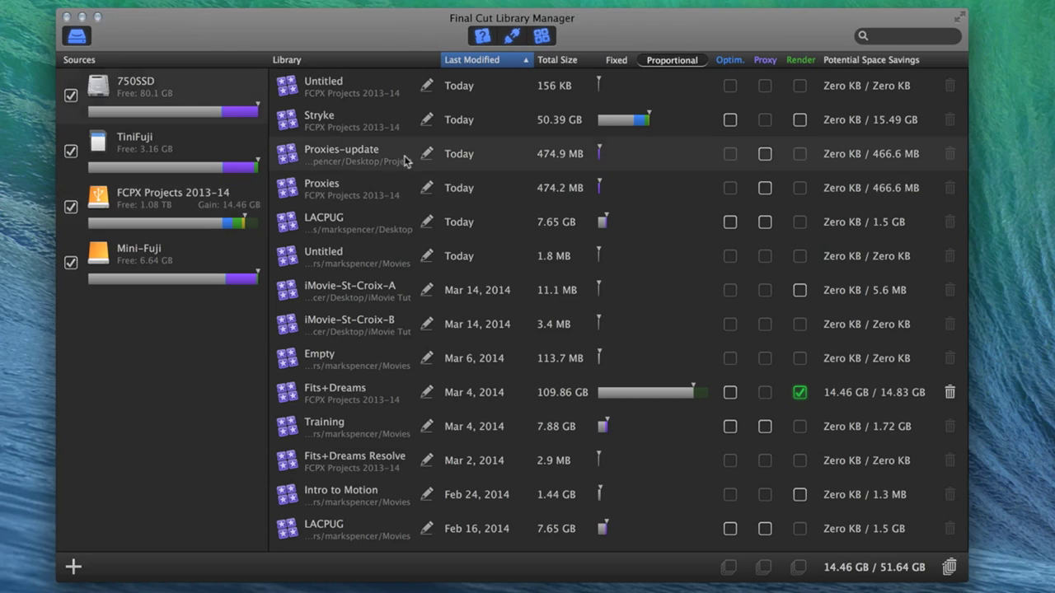
{"action": "left_click", "coordinate": [335, 402]}
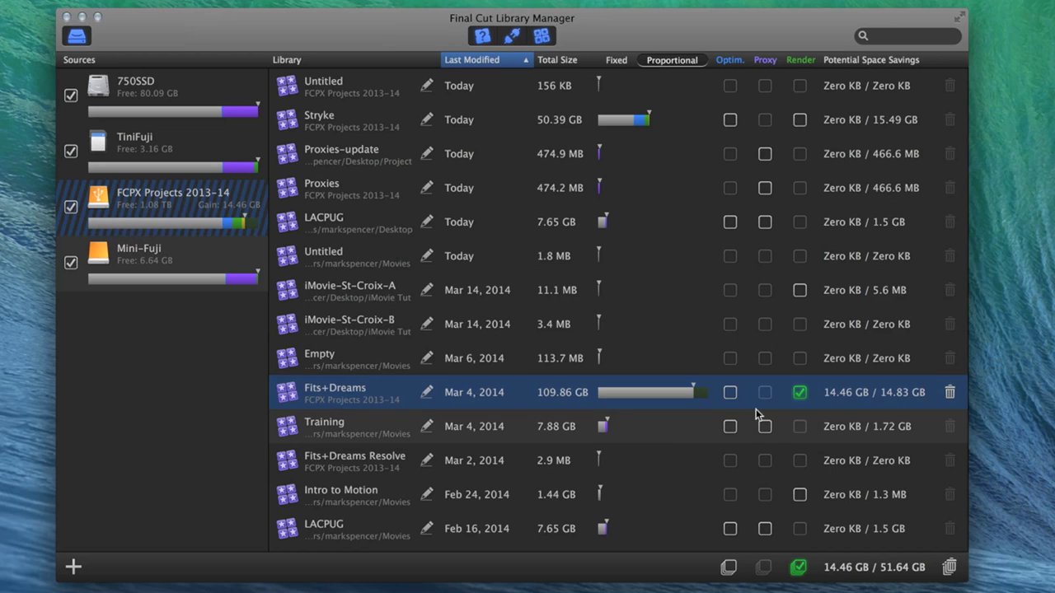
{"action": "left_click", "coordinate": [798, 393]}
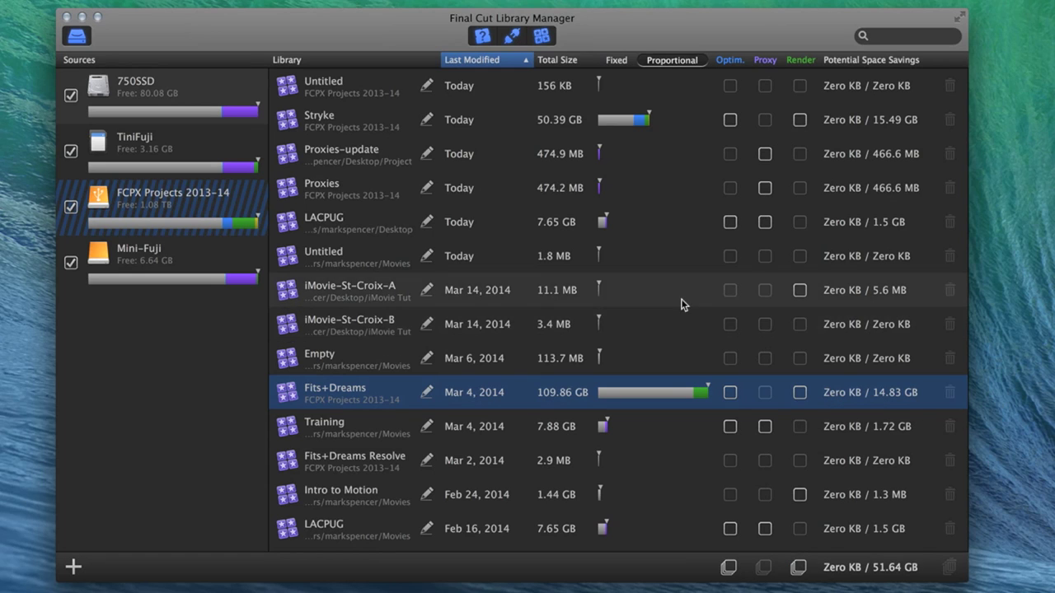
{"action": "scroll", "coordinate": [682, 304], "scroll_direction": "down", "scroll_amount": 3}
Shift the Library Manager window about 8 pixels left and 13 pixels up.
{"action": "scroll", "coordinate": [682, 304], "scroll_direction": "down", "scroll_amount": 2}
{"action": "scroll", "coordinate": [682, 304], "scroll_direction": "up", "scroll_amount": 5}
{"action": "left_click_drag", "start_coordinate": [648, 25], "coordinate": [641, 14]}
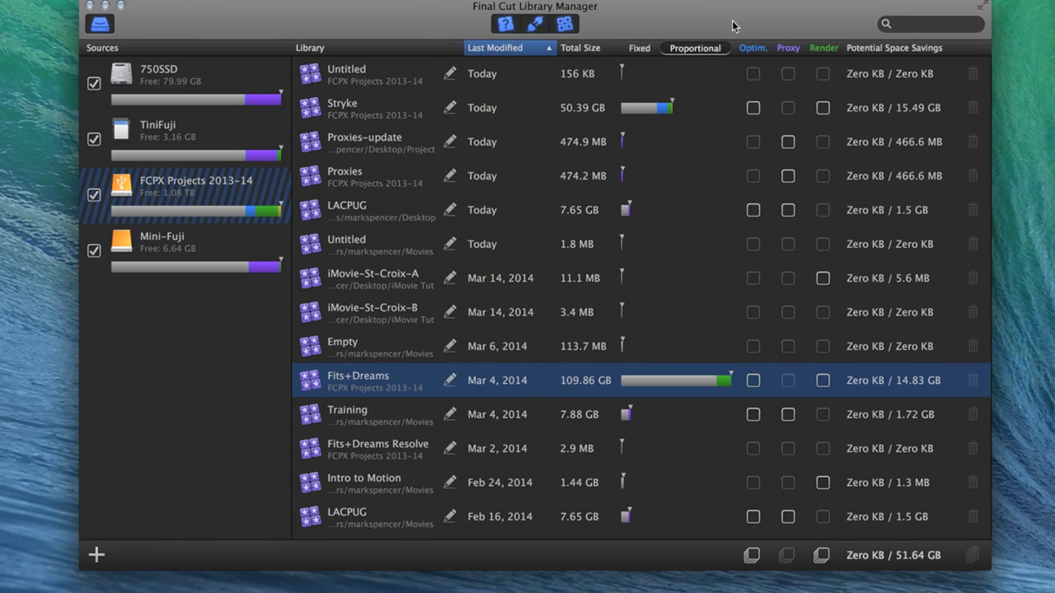
Clear the Fits+Dreams library and drive selection in the Sources pane.
{"action": "left_click", "coordinate": [231, 302]}
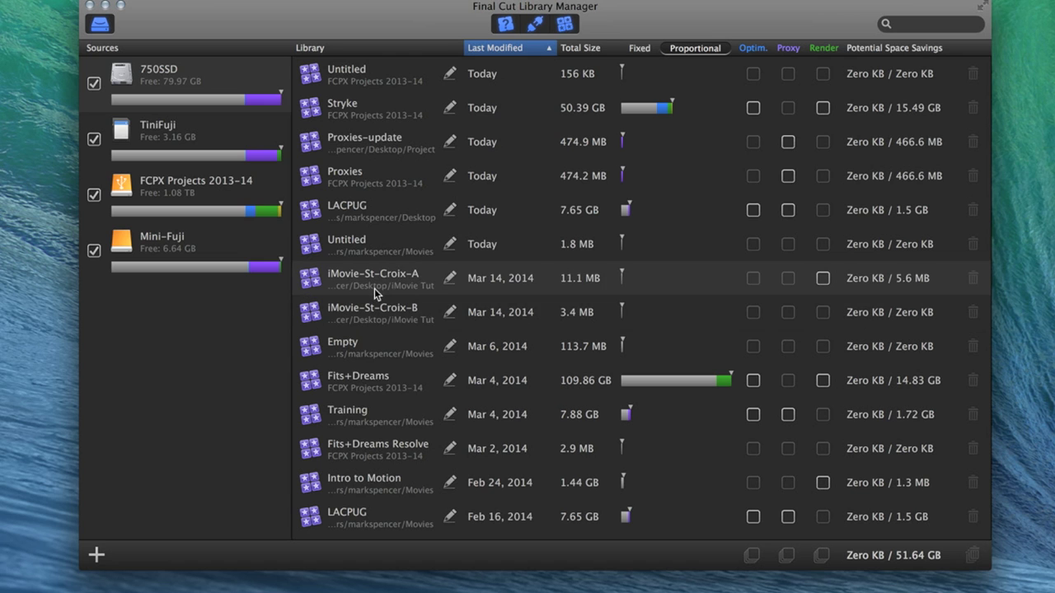
{"action": "scroll", "coordinate": [396, 190], "scroll_direction": "down", "scroll_amount": 5}
{"action": "scroll", "coordinate": [380, 253], "scroll_direction": "up", "scroll_amount": 5}
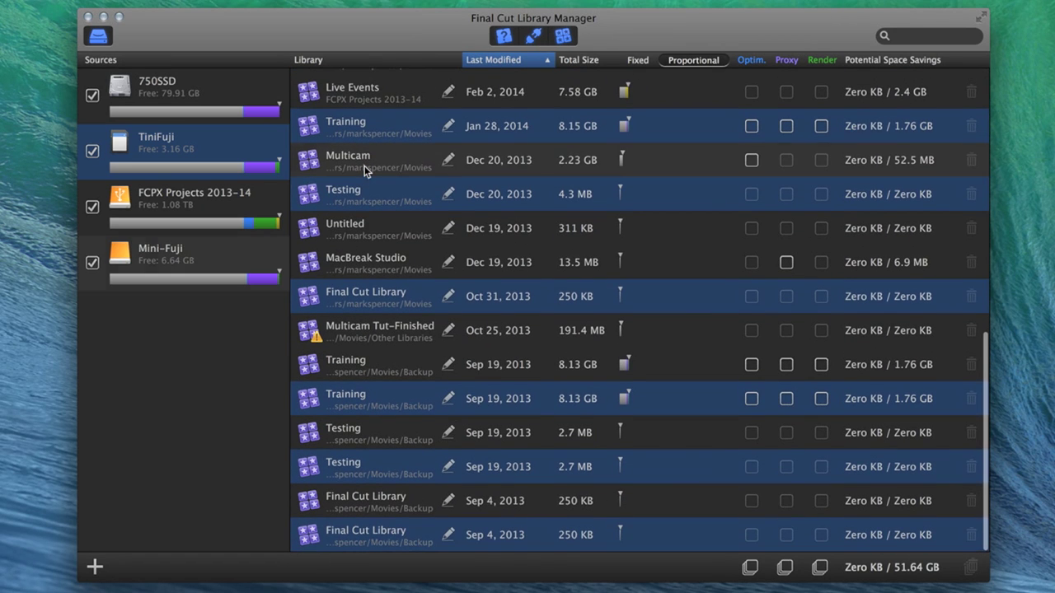
{"action": "scroll", "coordinate": [365, 166], "scroll_direction": "up", "scroll_amount": 15}
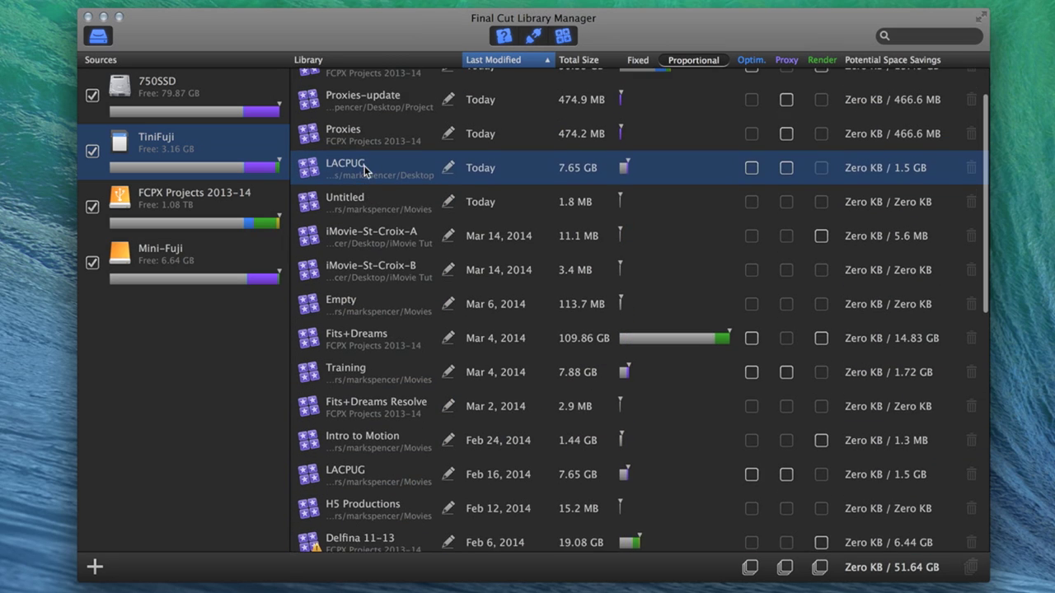
{"action": "scroll", "coordinate": [365, 169], "scroll_direction": "up", "scroll_amount": 1}
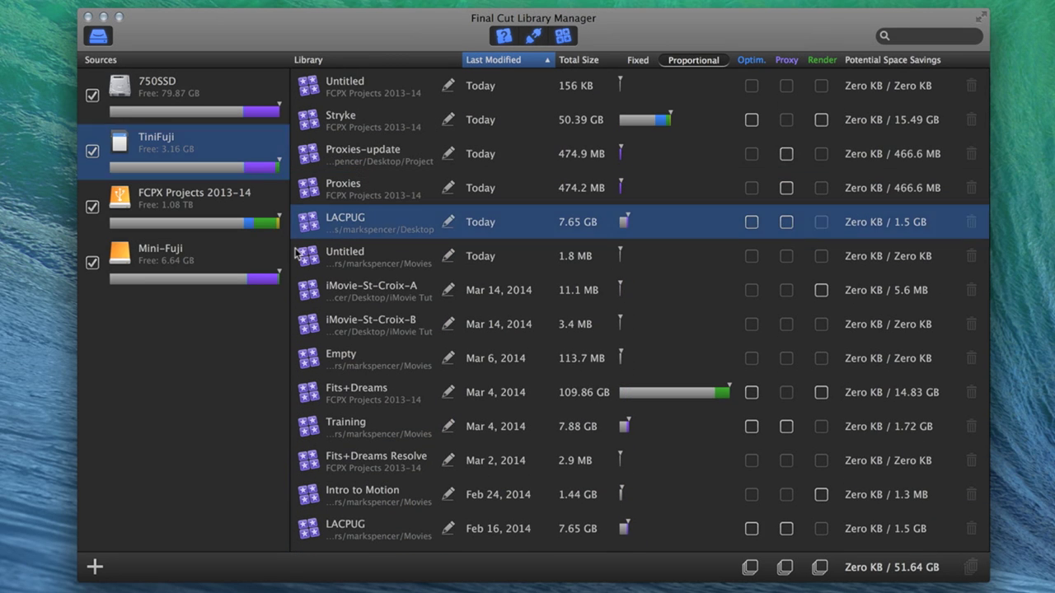